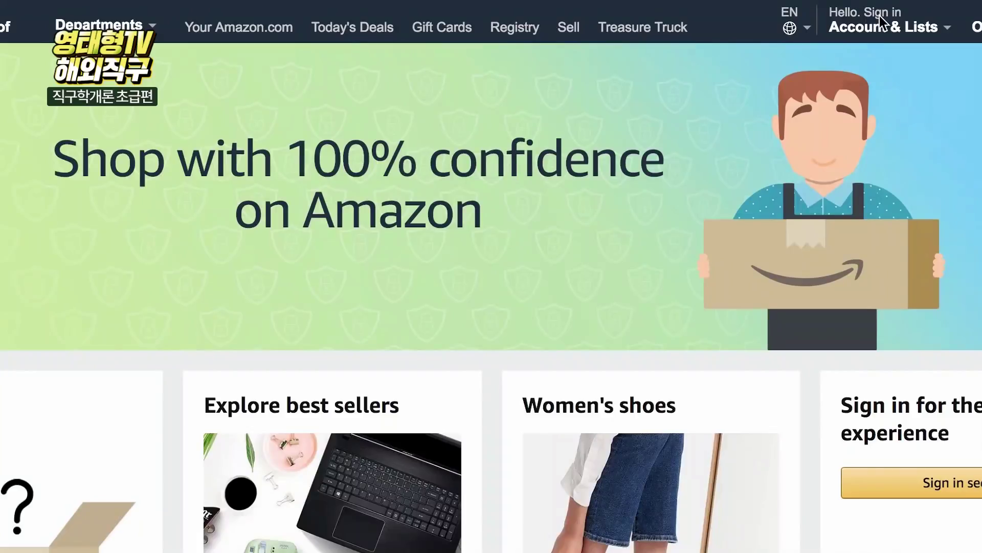
# - Start a new Amazon account, entering an English name and an e-mail address
pyautogui.moveTo(873, 37)
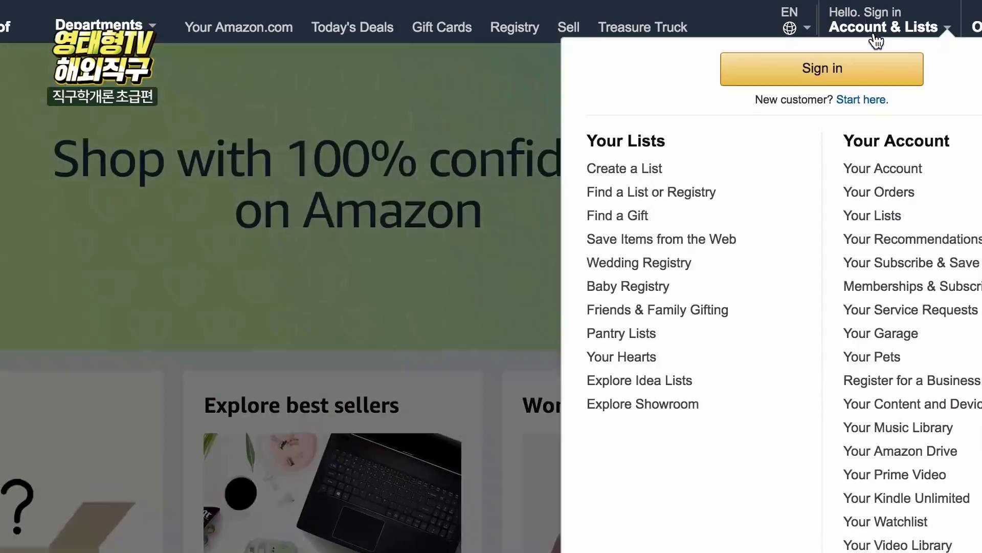
pyautogui.click(828, 74)
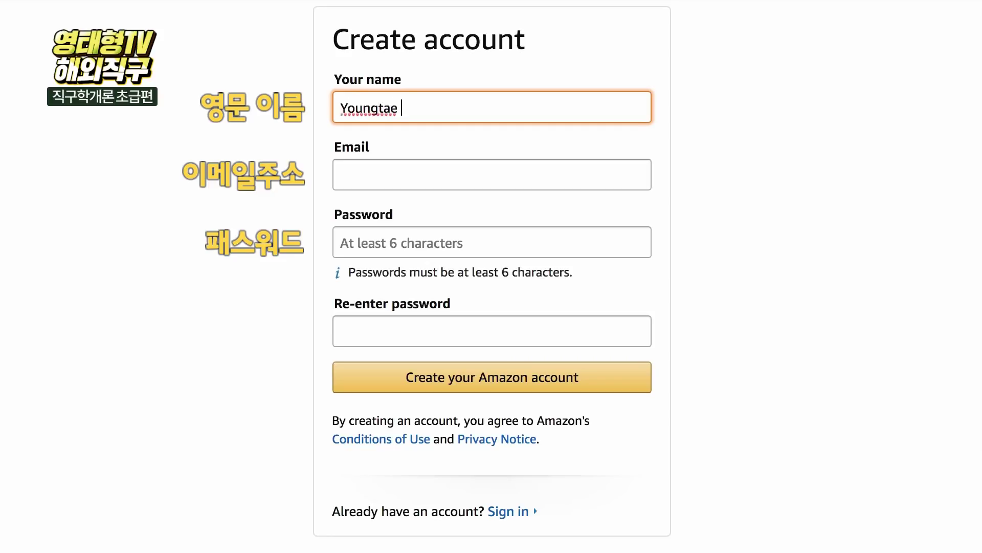
pyautogui.press('Tab')
pyautogui.write('ema')
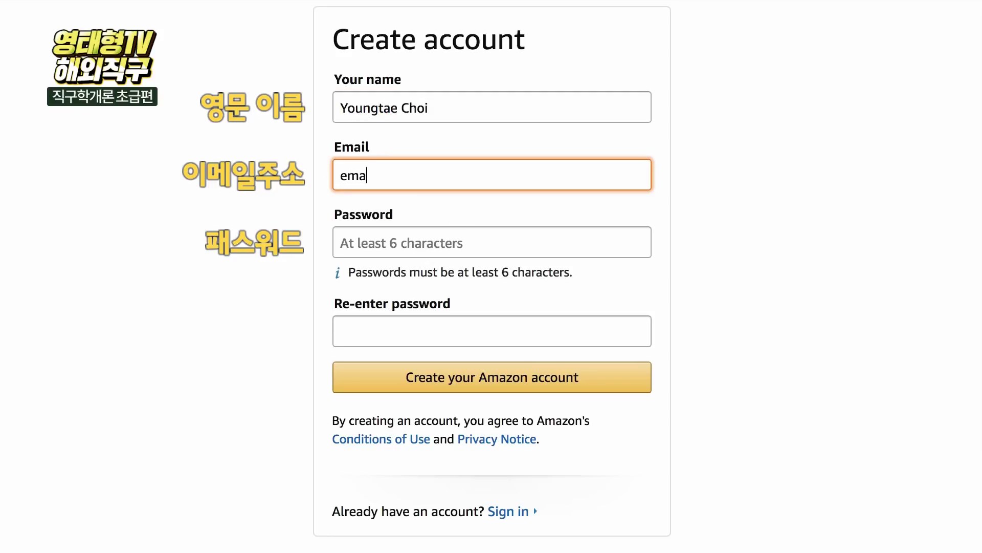
# - Enter the account password and begin re-entering it
pyautogui.click(390, 234)
pyautogui.write('pa')
pyautogui.press('Tab')
pyautogui.write('a')
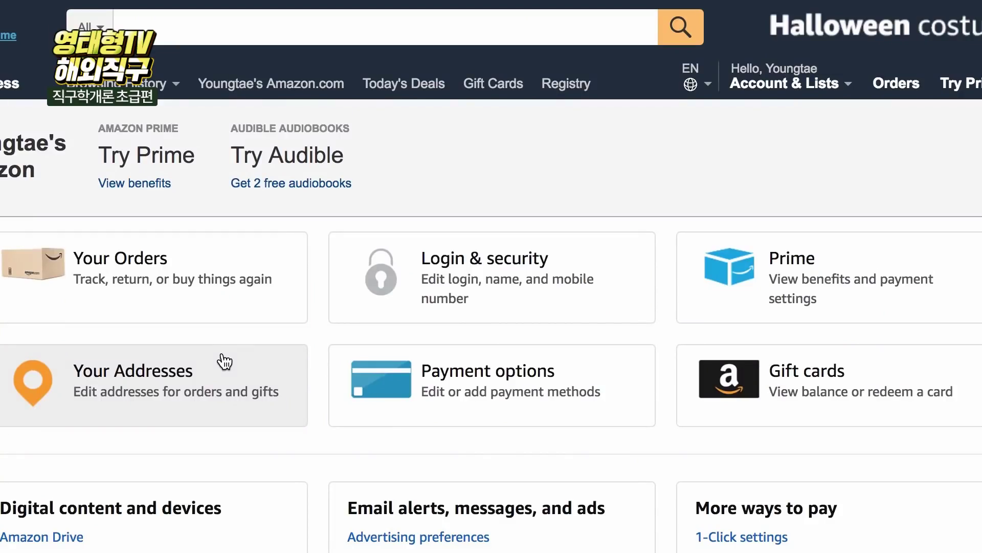
# - Add a new address under Your Addresses with Korea, Republic of as the country
pyautogui.click(219, 362)
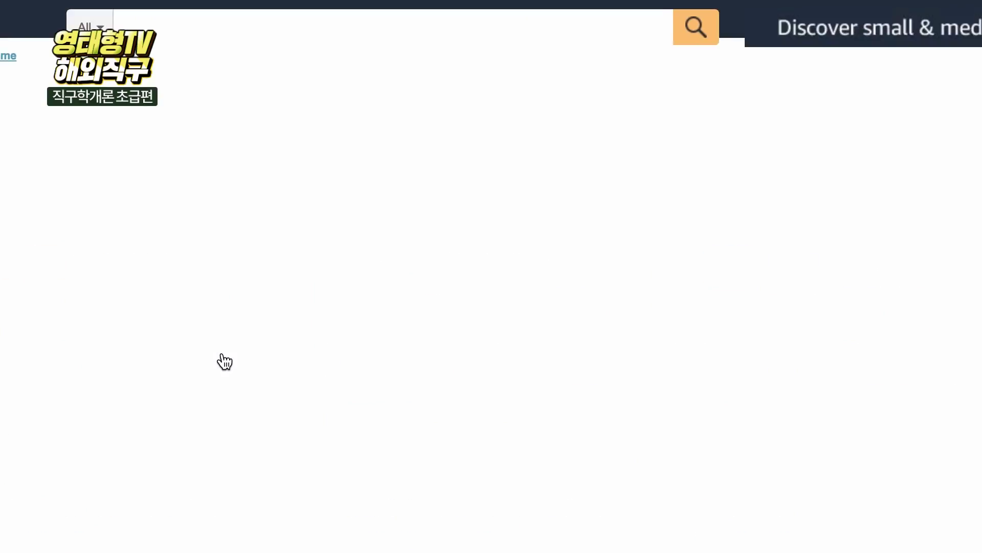
pyautogui.click(168, 331)
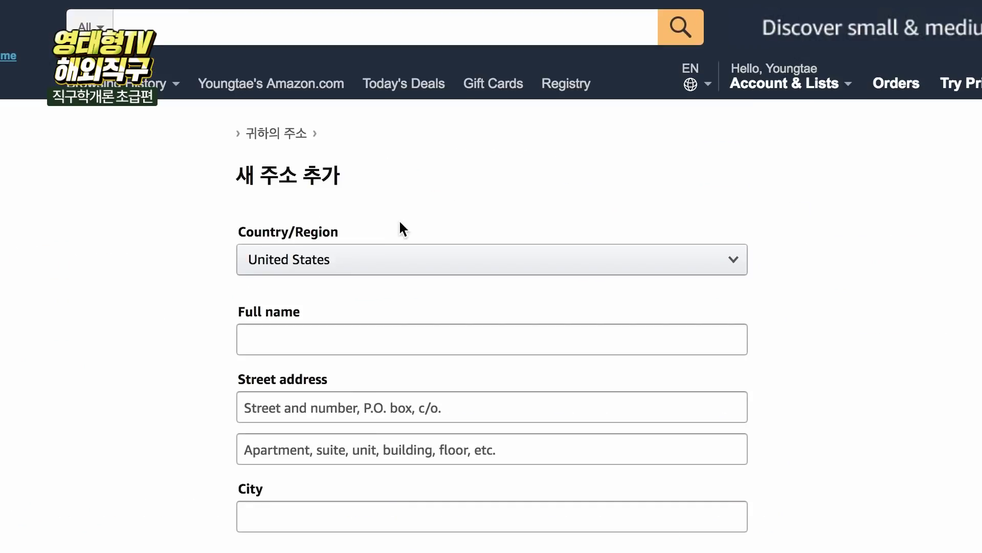
pyautogui.click(368, 266)
pyautogui.click(373, 162)
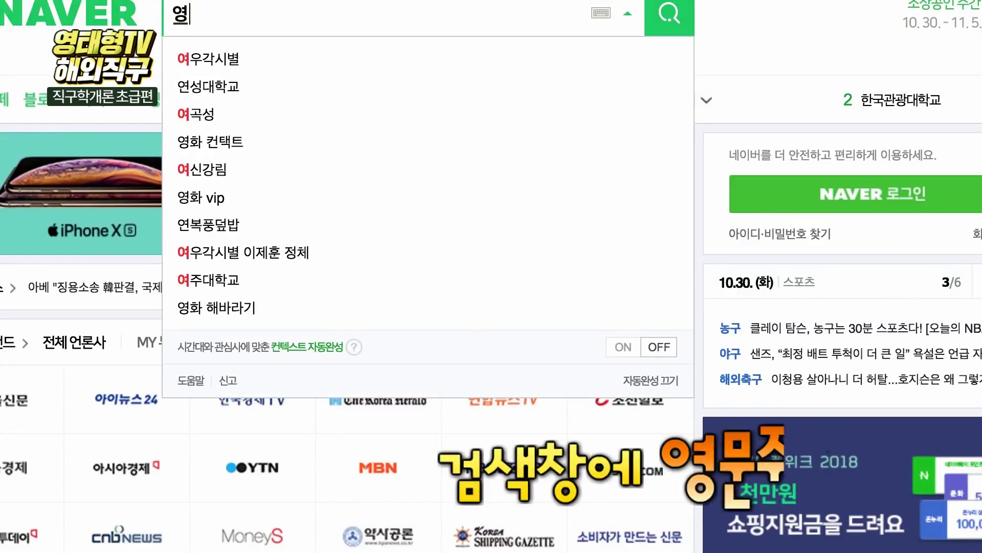
# - Convert '강남구 역사동 파이낸스' with Naver's 영문주소 tool and select the first English result
pyautogui.write('문주소')
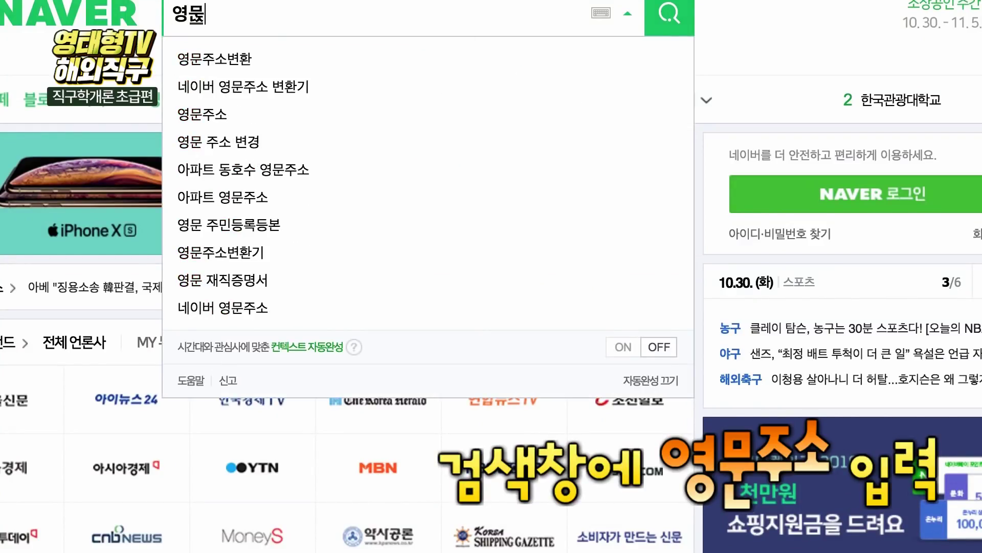
pyautogui.press('Return')
pyautogui.click(180, 259)
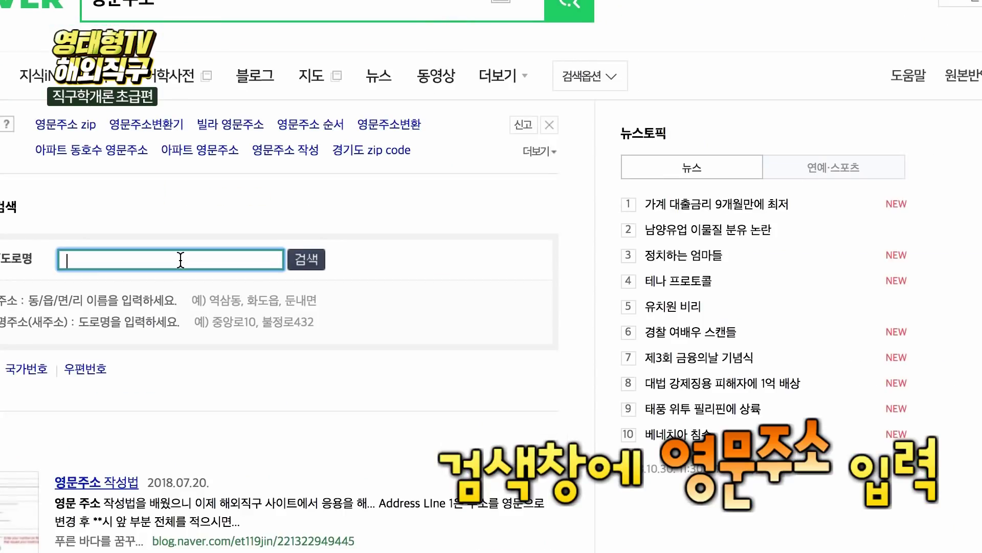
pyautogui.write('강남구 역사')
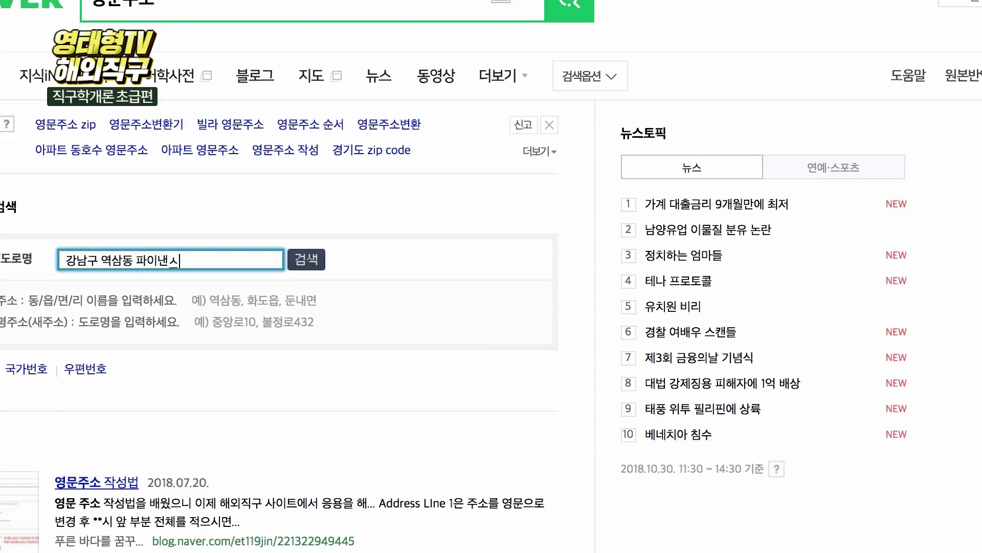
pyautogui.write('동 파이낸스')
pyautogui.press('Return')
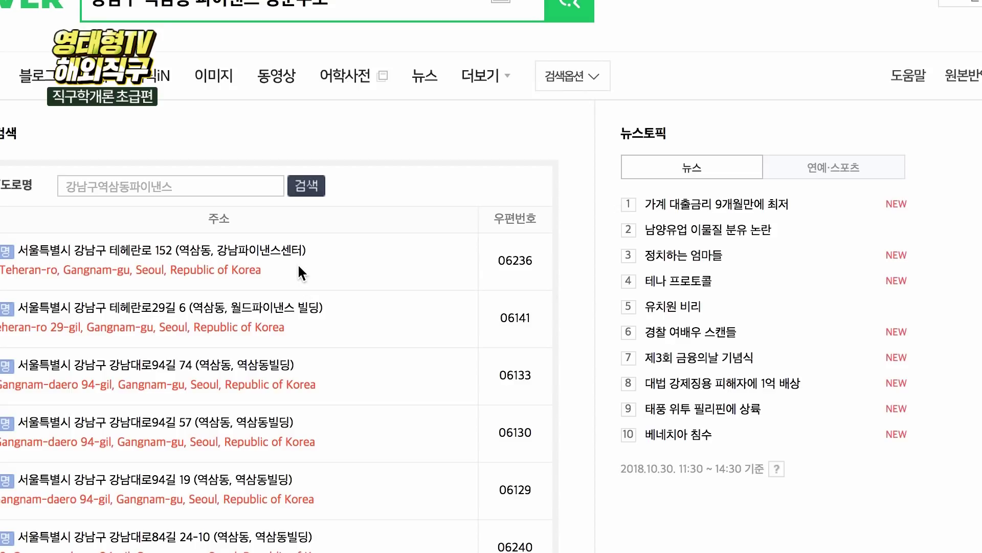
pyautogui.moveTo(277, 265); pyautogui.dragTo(55, 273)
pyautogui.click(103, 285)
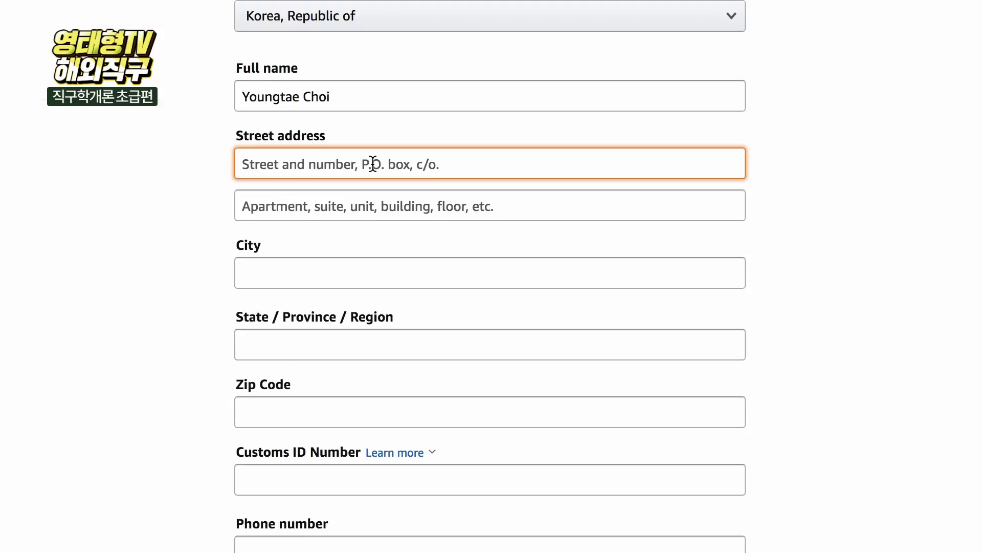
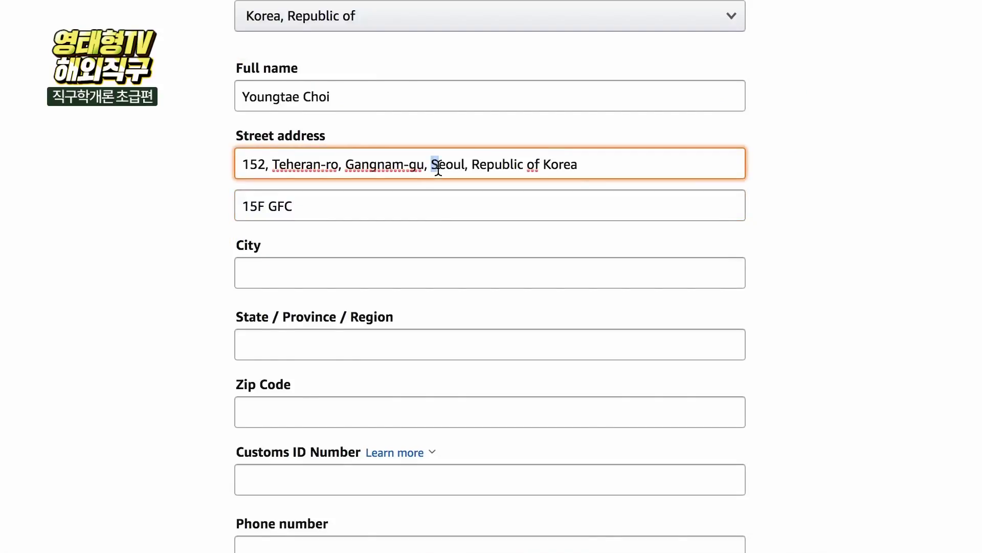
# - Paste the Teheran-ro address into Street address, using its Seoul part for the City field
pyautogui.moveTo(434, 165); pyautogui.dragTo(466, 169)
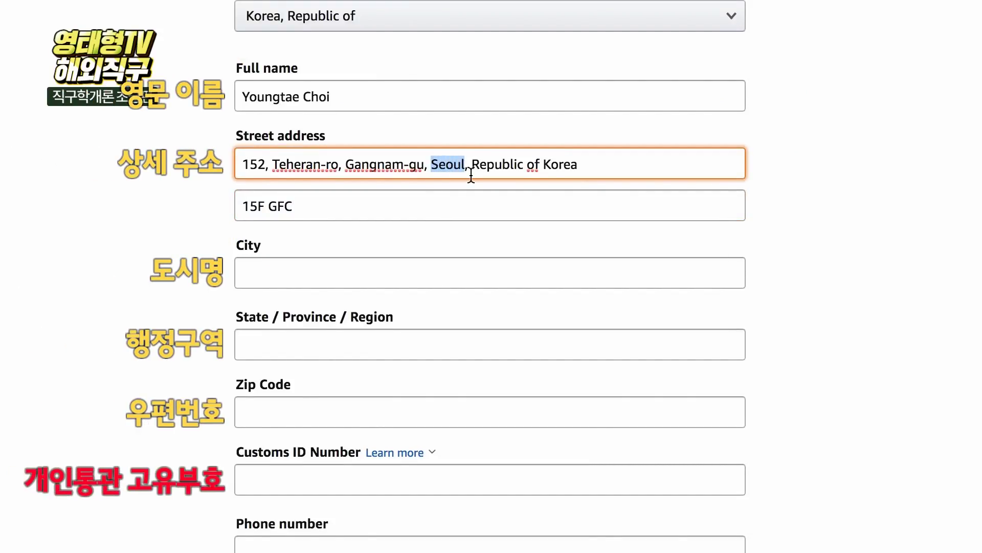
pyautogui.click(313, 258)
pyautogui.moveTo(431, 165); pyautogui.dragTo(622, 163)
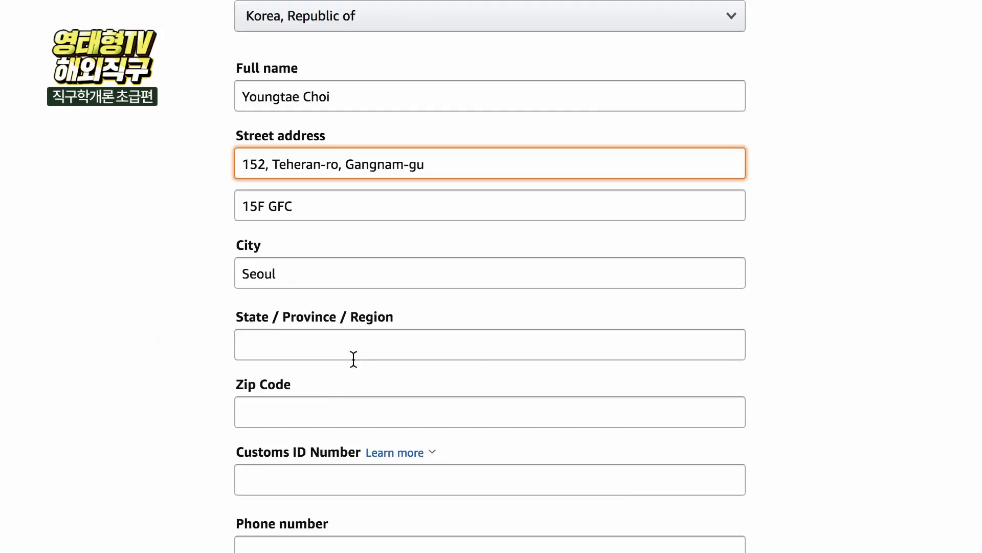
pyautogui.click(339, 408)
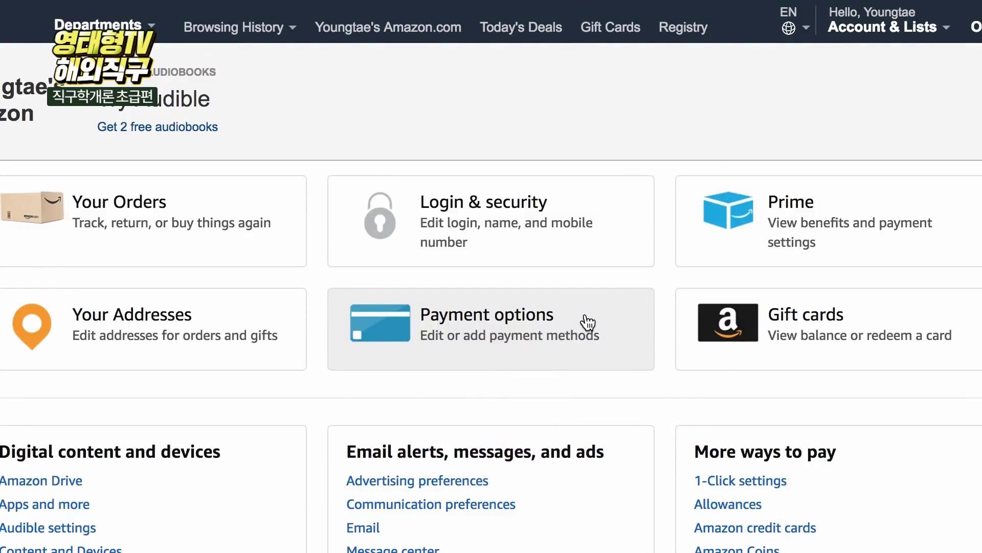
# - Start adding a card under Payment options and enter the cardholder's name
pyautogui.click(588, 321)
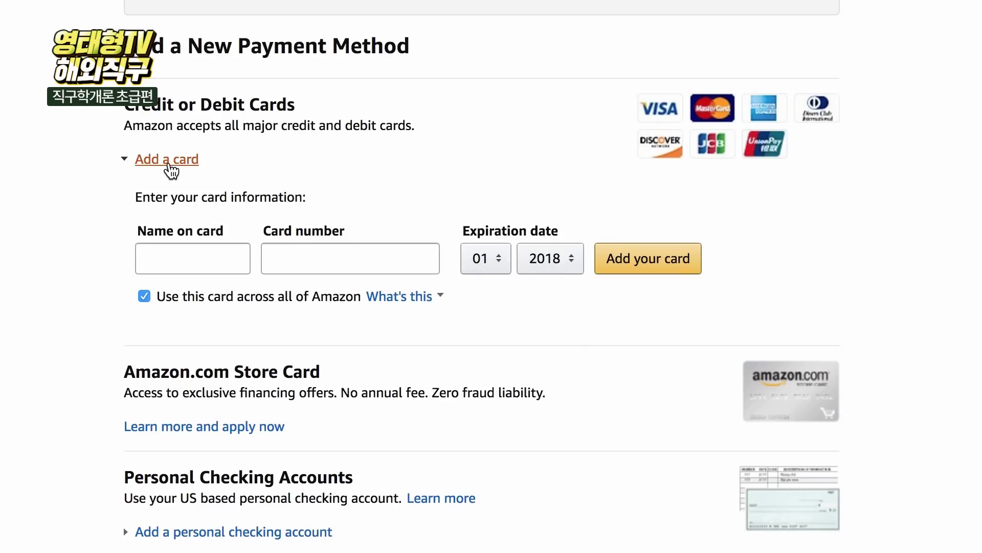
pyautogui.click(168, 162)
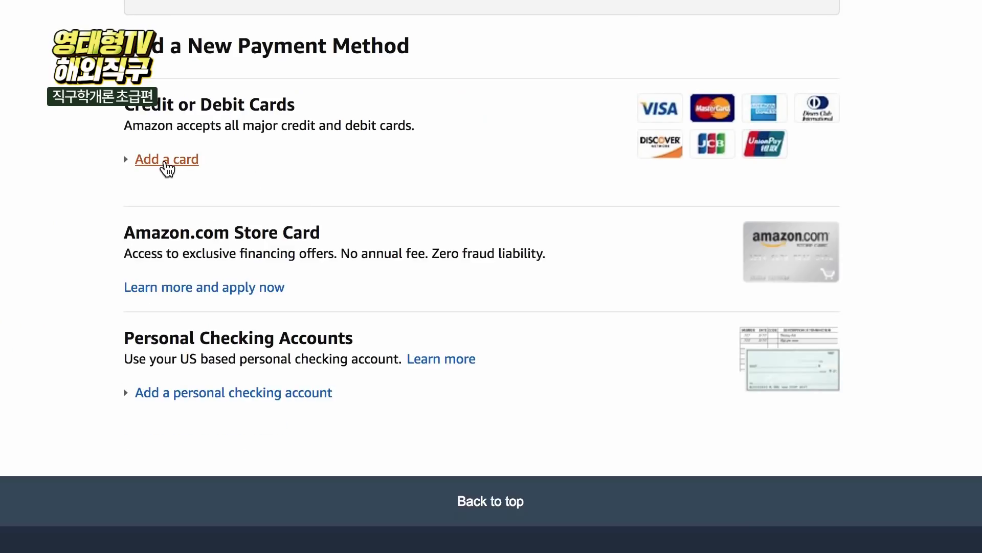
pyautogui.click(168, 163)
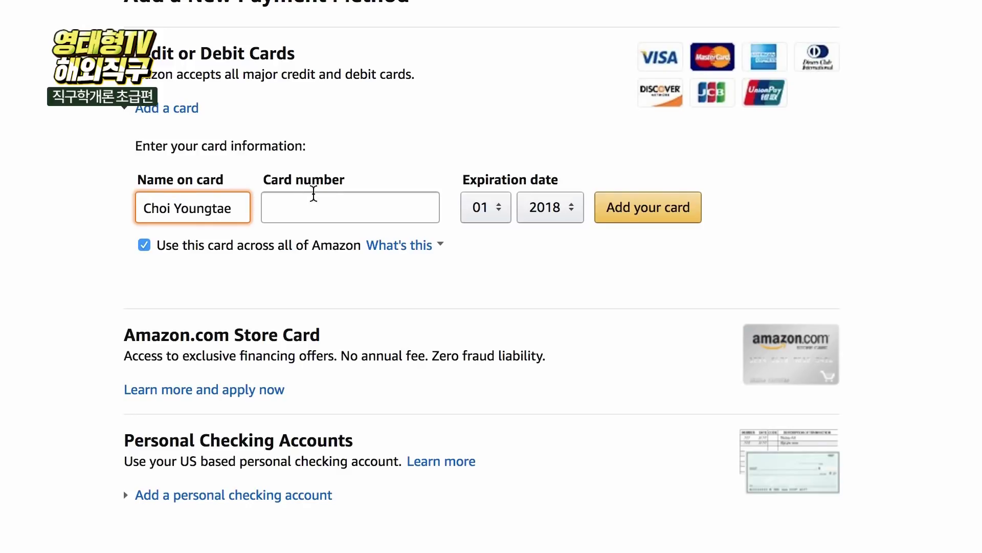
# - Enter the card number and set the expiration year to 2019
pyautogui.click(298, 216)
pyautogui.write('01234')
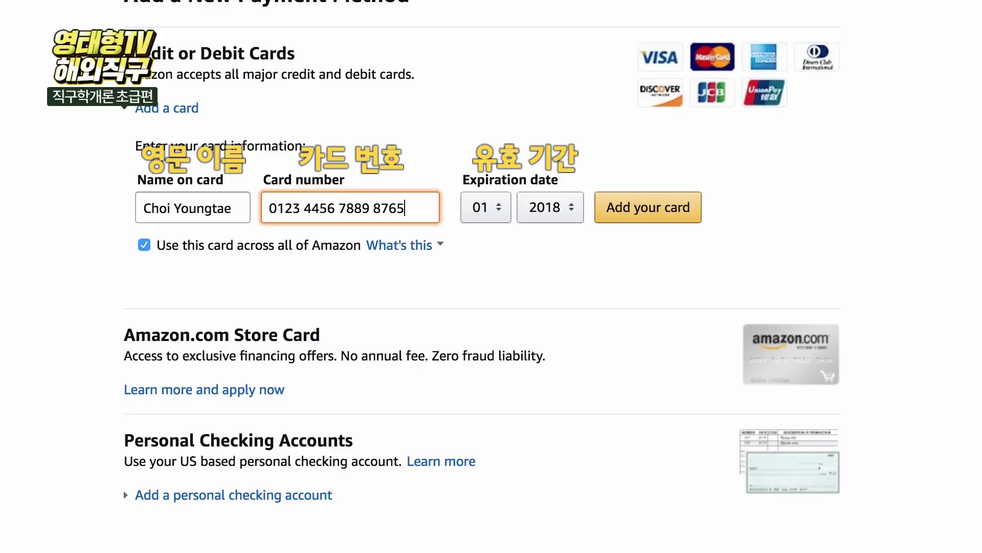
pyautogui.click(547, 207)
pyautogui.click(547, 235)
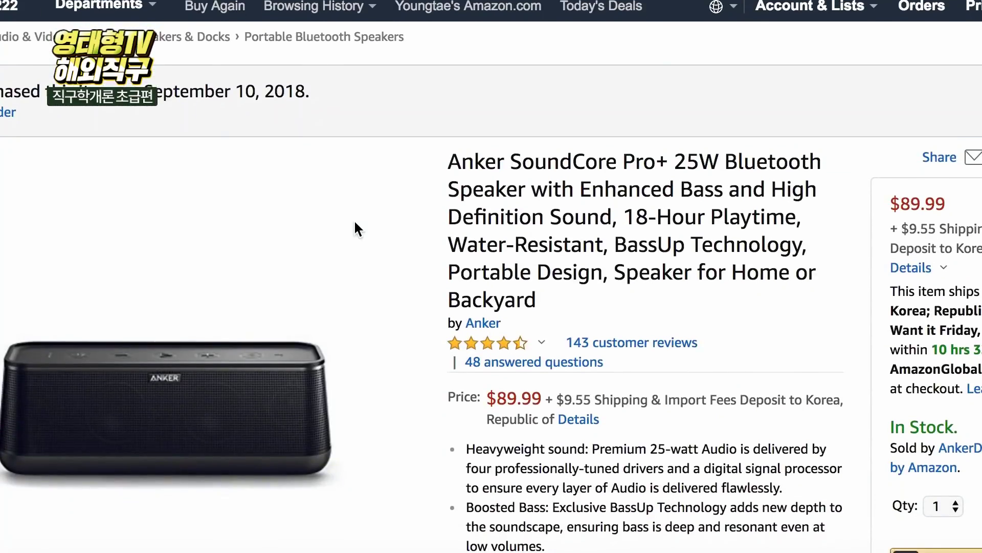
# - Scroll the Anker SoundCore Pro+ page to its $89.99 price and $9.55 Korea shipping fee
pyautogui.scroll(-3, 355, 225)
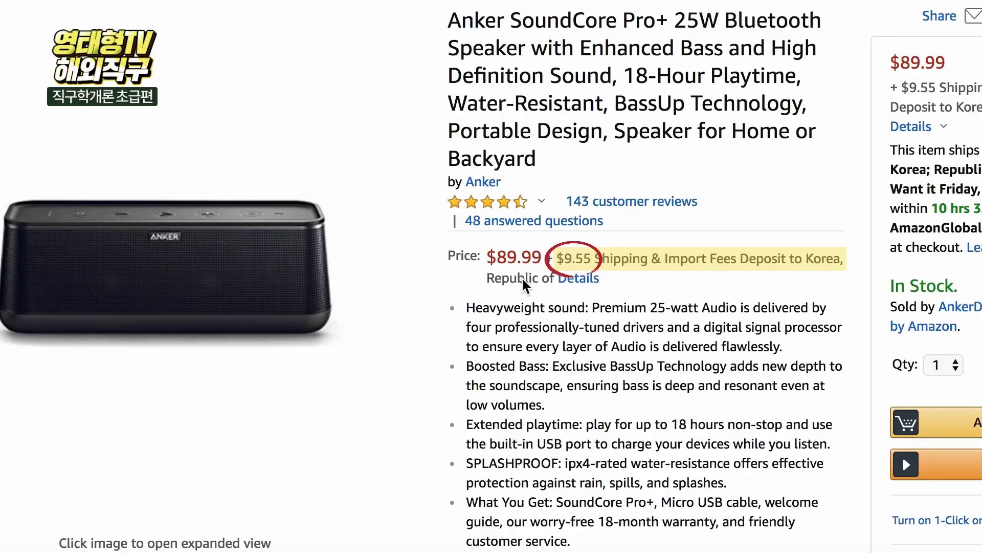
# - Review the Korea shipping and import fee details, then add the Anker speaker to the cart
pyautogui.click(587, 279)
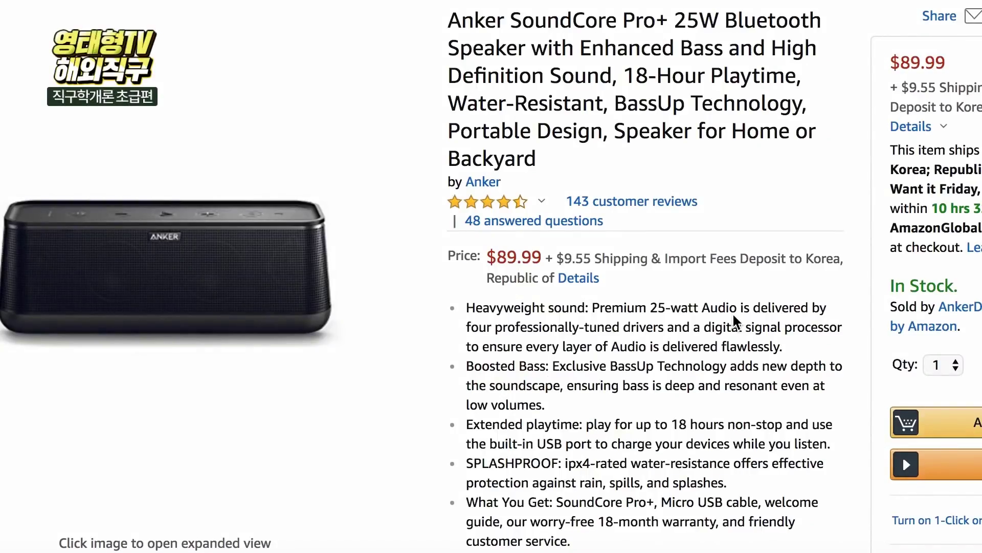
pyautogui.click(915, 422)
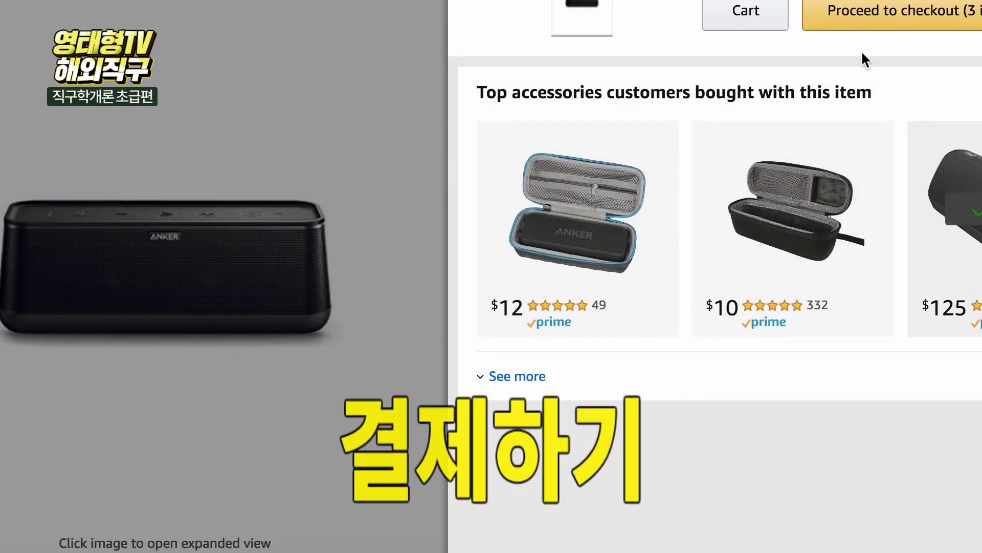
# - Open the cart and review its three items totalling $414.97
pyautogui.click(752, 9)
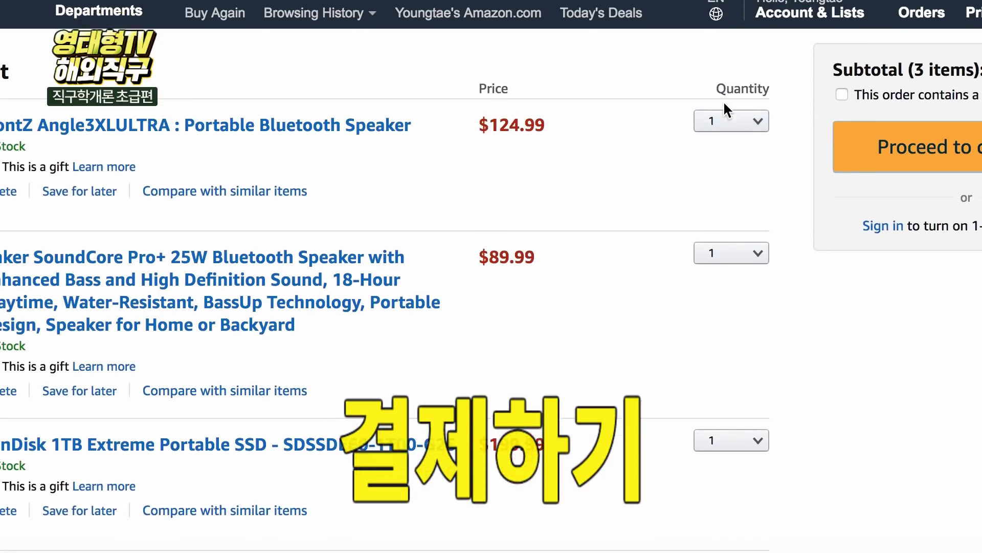
pyautogui.scroll(-1, 723, 105)
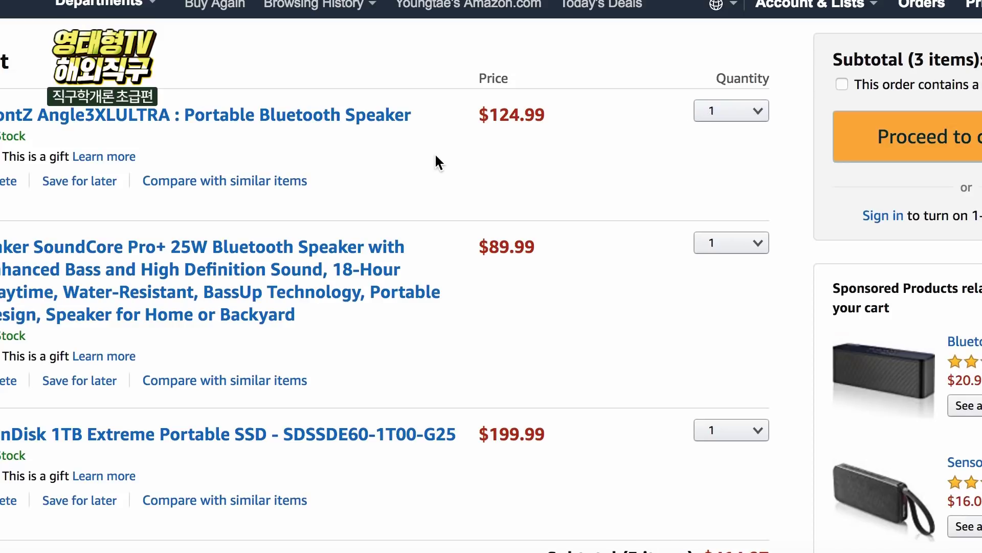
pyautogui.scroll(-2, 170, 231)
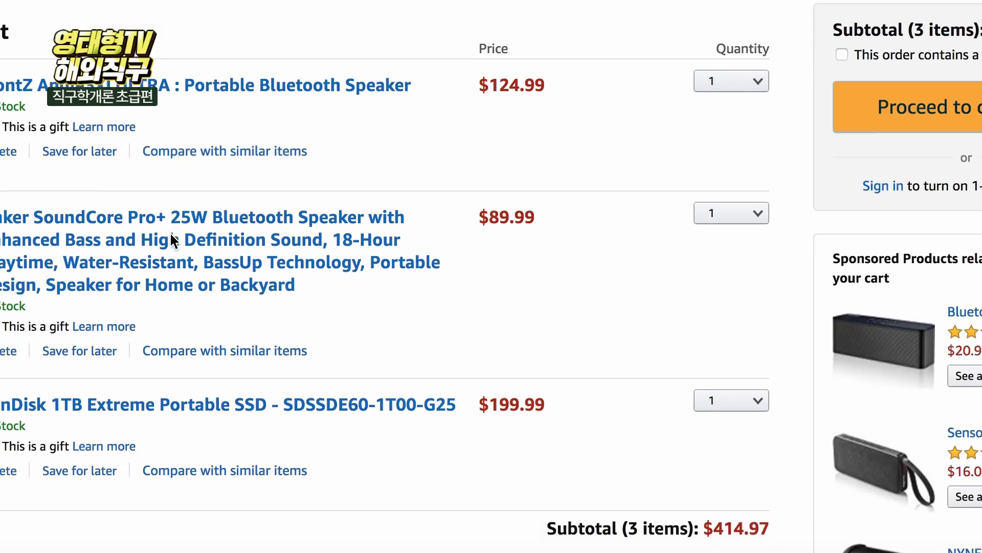
pyautogui.scroll(1, 172, 237)
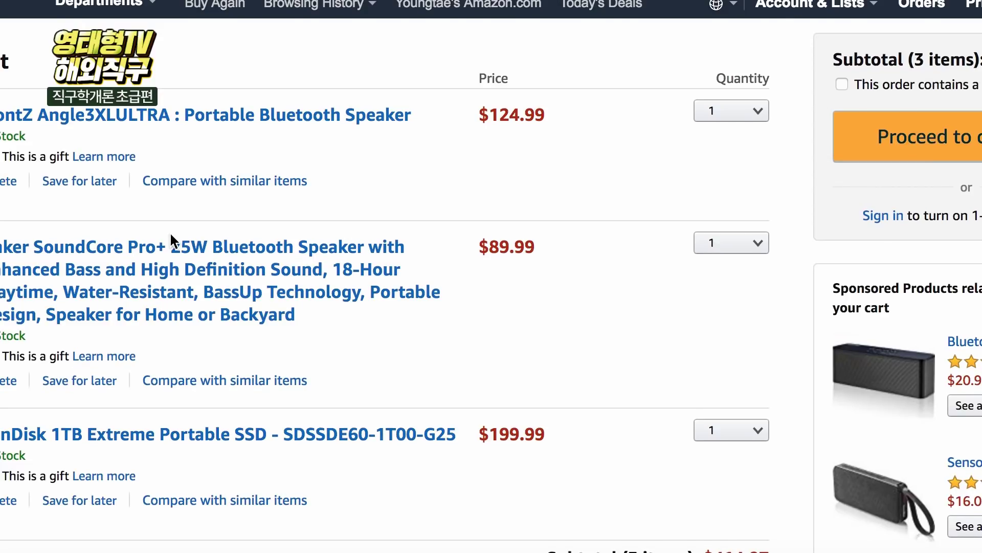